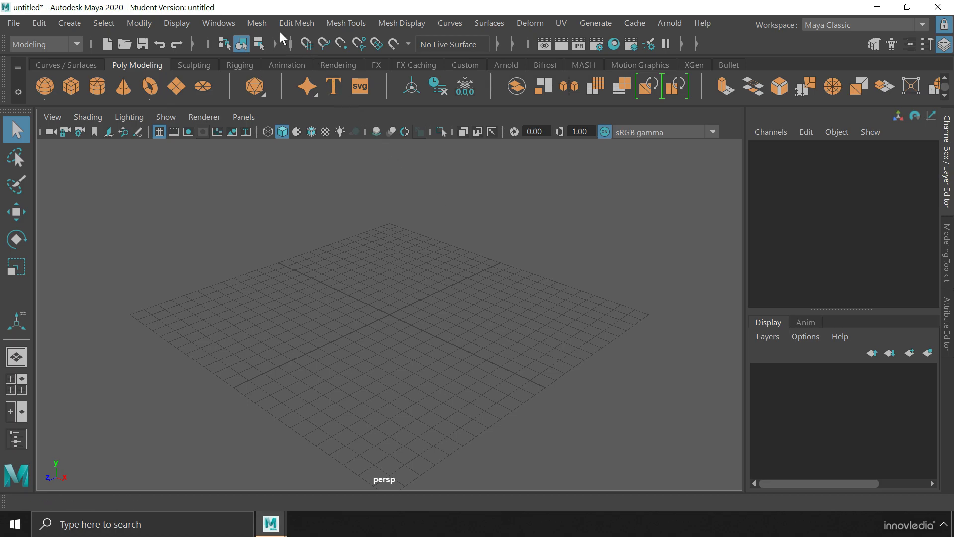
left_click(265, 23)
mouse_move(287, 69)
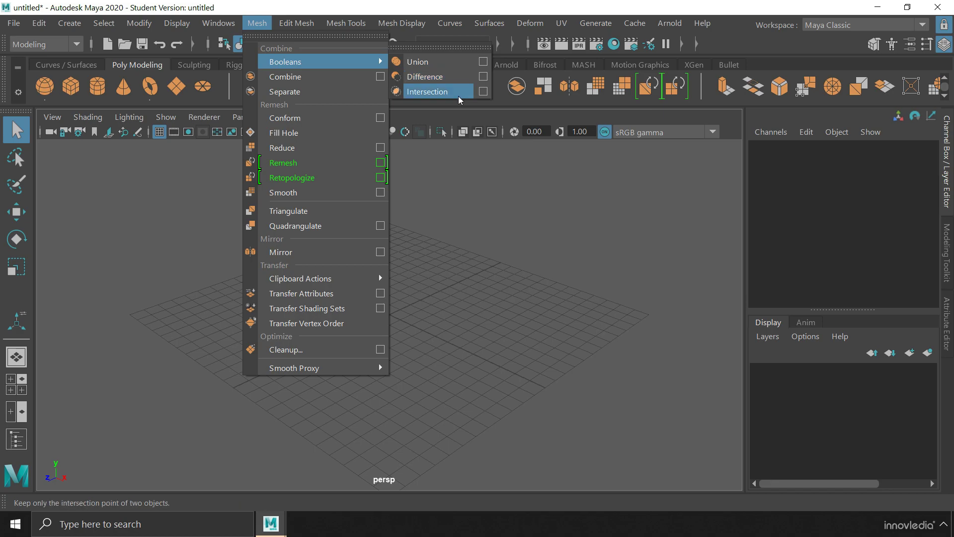
left_click(485, 200)
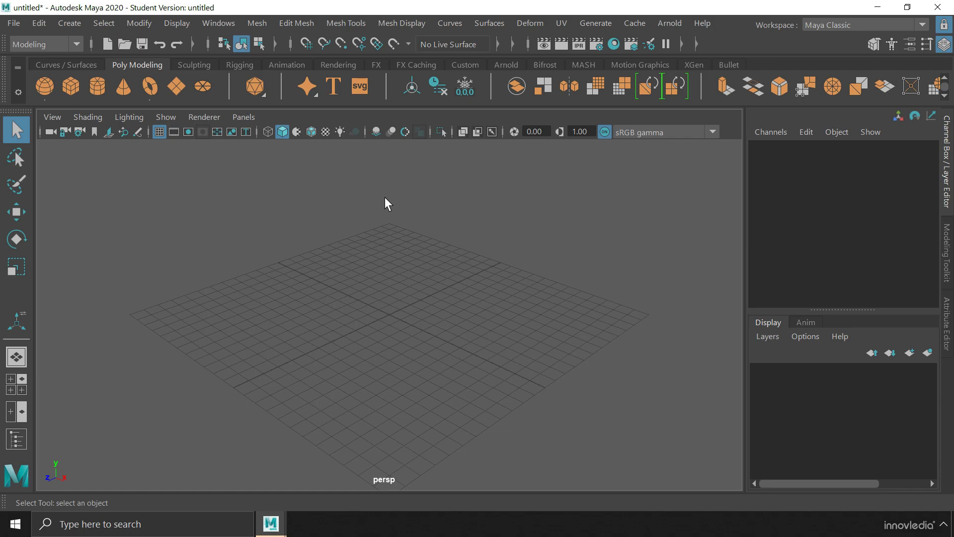
Step: Draw a polygon sphere near the middle of the grid and set its radius to 4
left_click(45, 88)
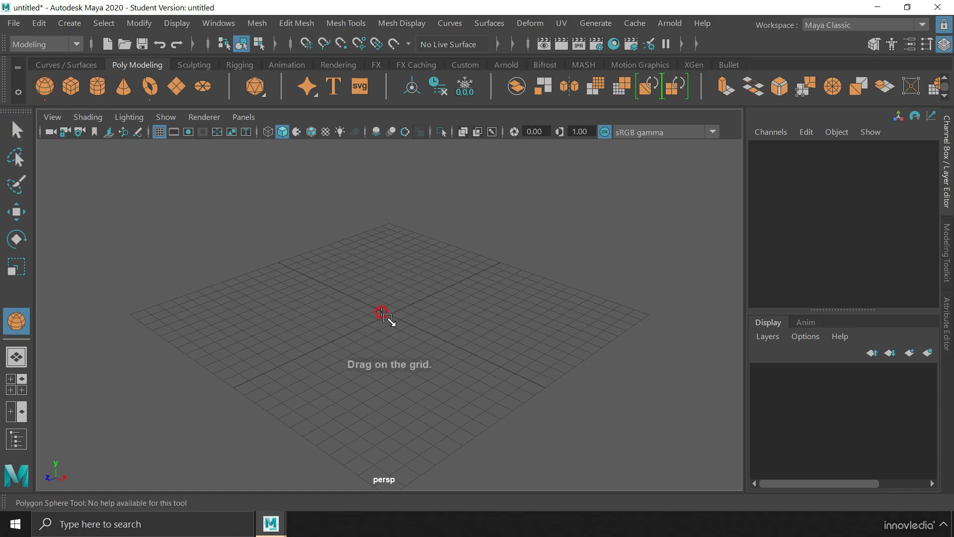
left_click_drag(382, 312, 447, 318)
scroll(834, 252, "down", 2)
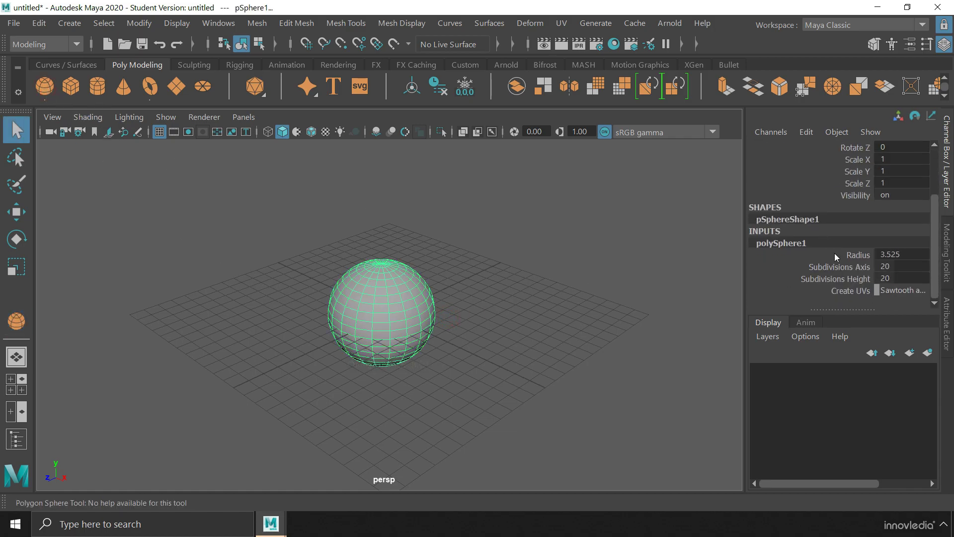
left_click(904, 255)
type("4")
key("Return")
Step: Centre the sphere at the origin by setting its X, Y and Z translation to 0
scroll(905, 188, "up", 2)
left_click_drag(906, 157, 907, 179)
type("0")
key("Return")
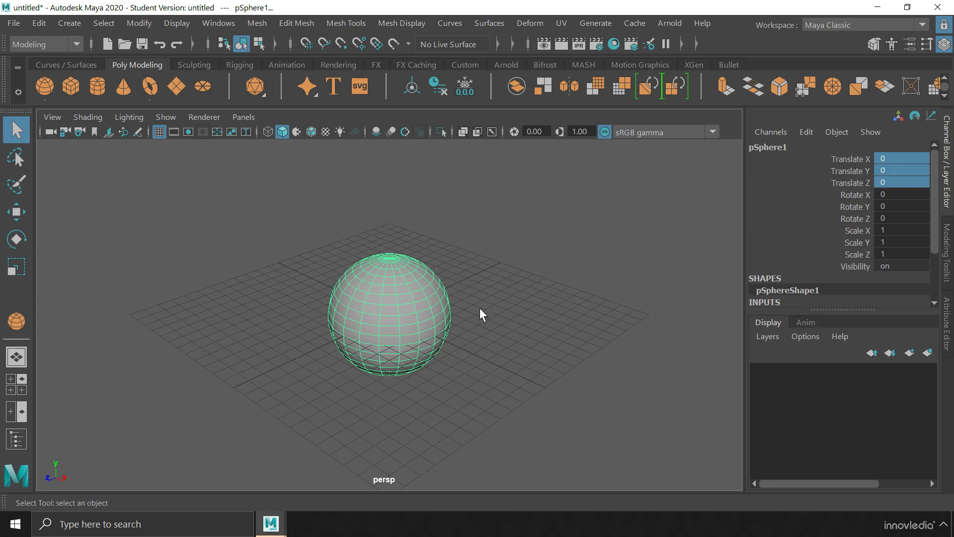
Step: Draw a polygon cylinder beside the sphere with radius 2, height 2 and 2 cap subdivisions
left_click(98, 86)
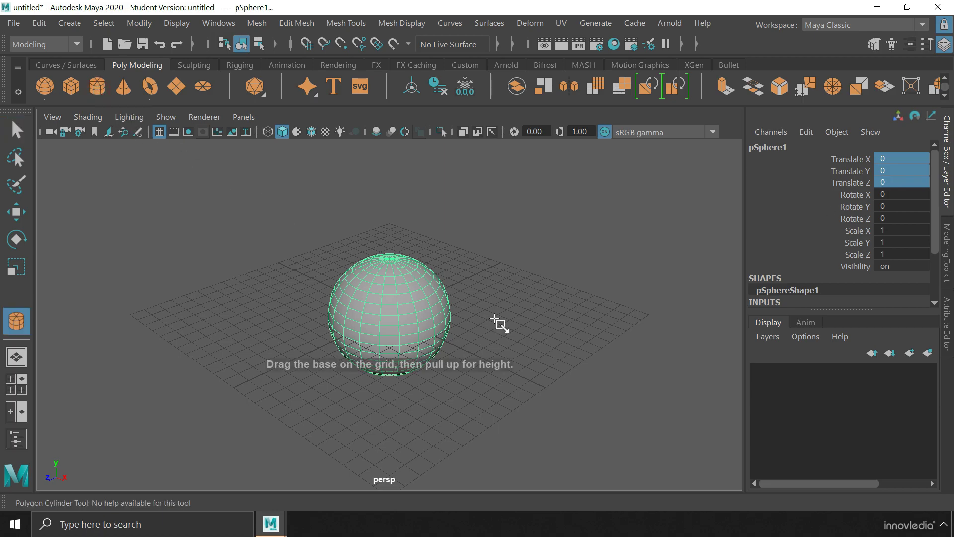
left_click_drag(494, 319, 536, 262)
scroll(813, 239, "down", 3)
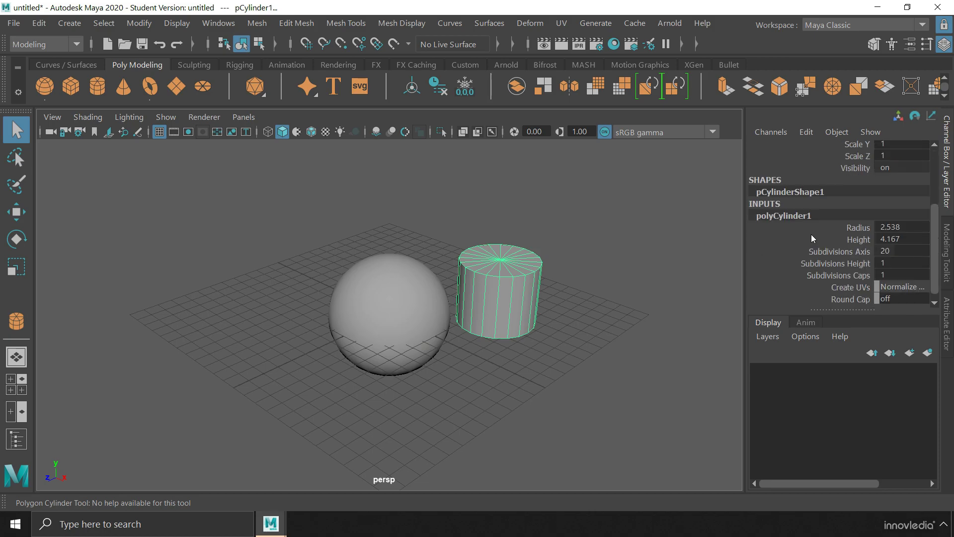
left_click(900, 227)
left_click(893, 239)
type("2")
key("Return")
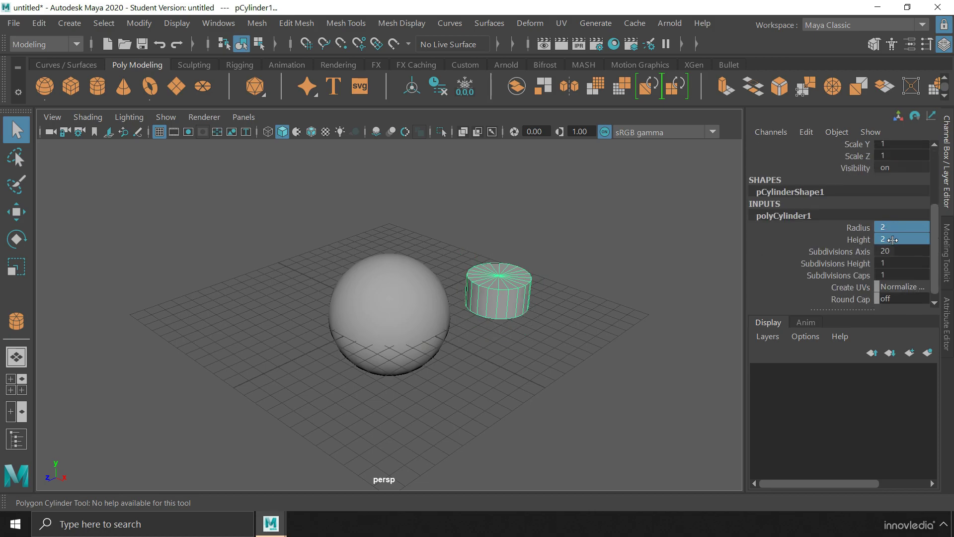
left_click(894, 276)
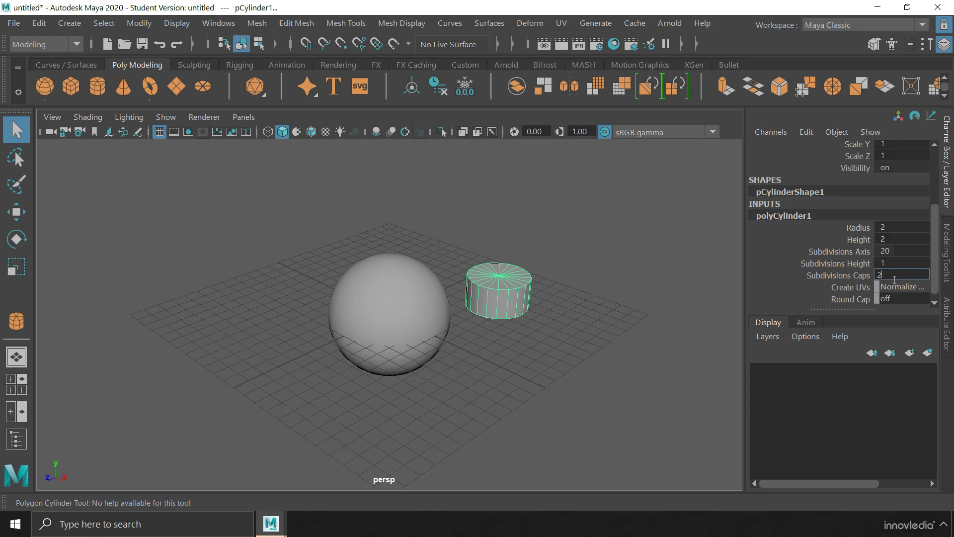
key("Return")
Step: Snap the cylinder onto the sphere's centre vertex in the top wireframe view
key("w")
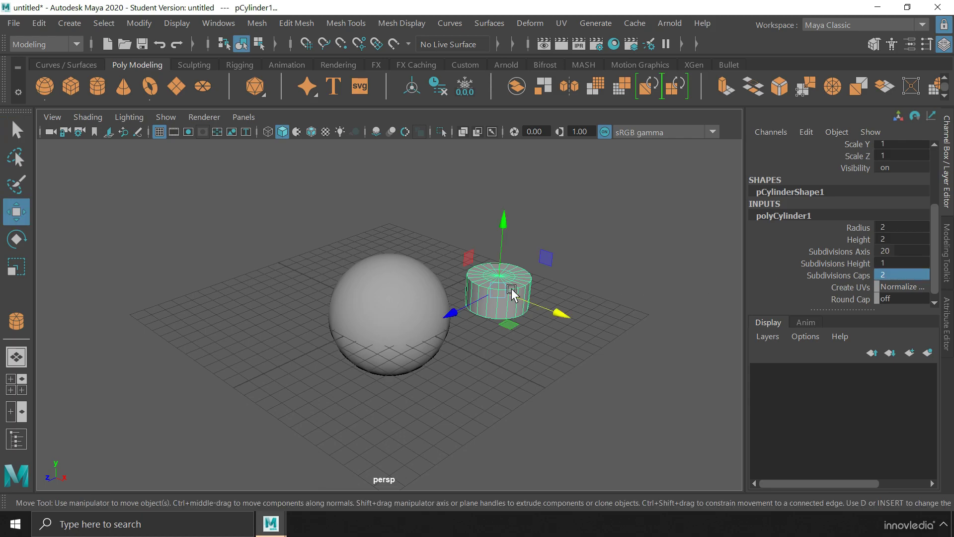
key("space")
key("space")
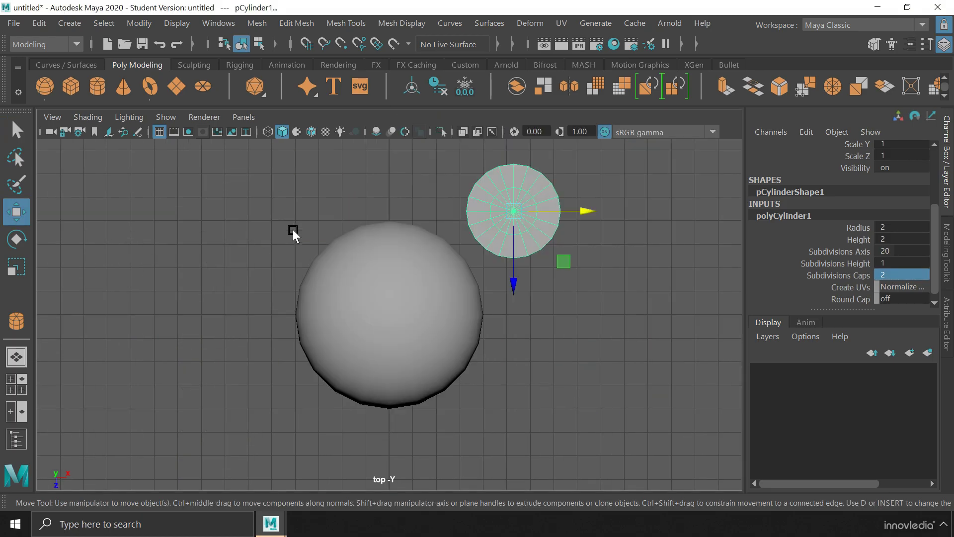
key("4")
key("v")
left_click_drag(513, 211, 391, 318)
Step: Lower the cylinder slightly into the sphere's top in the front view, to about 3.829 on Translate Y
key("space")
key("space")
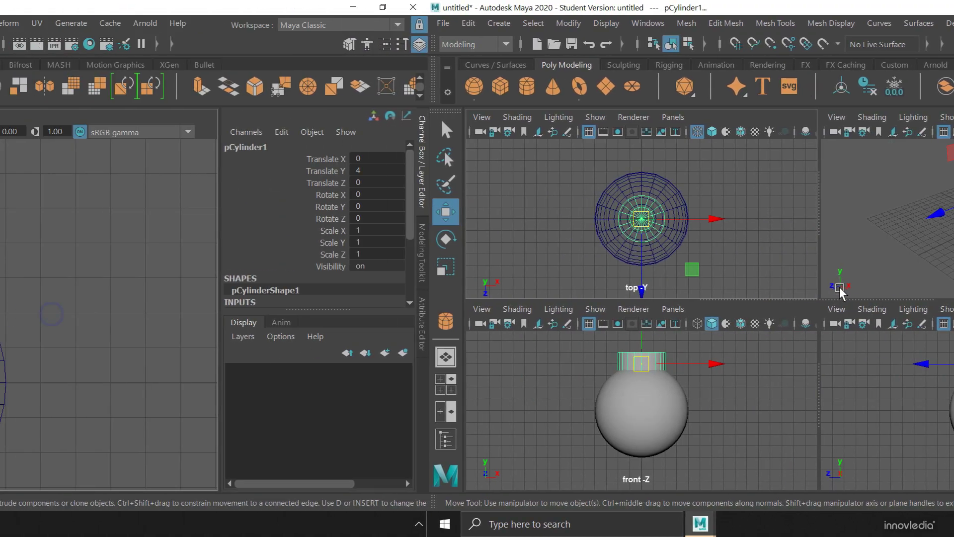
left_click_drag(393, 167, 392, 177)
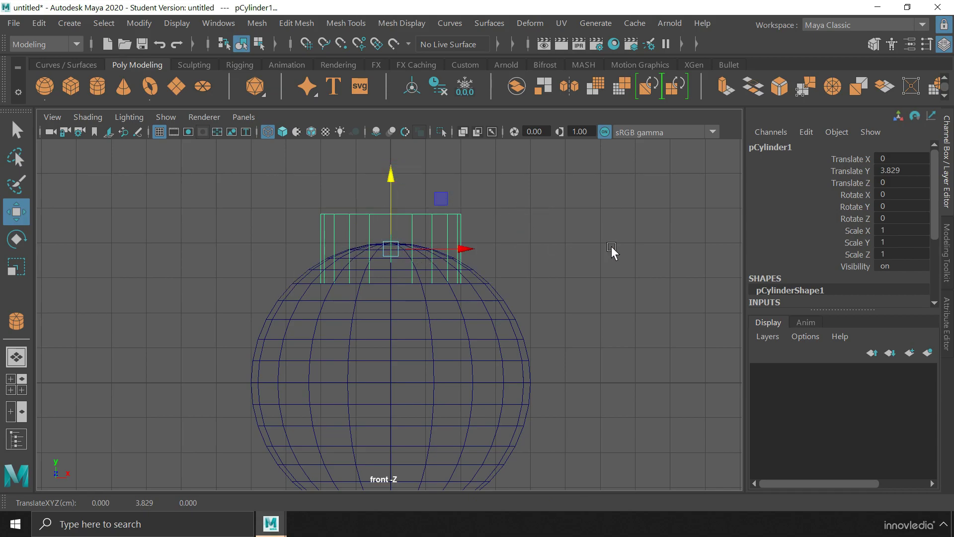
key("5")
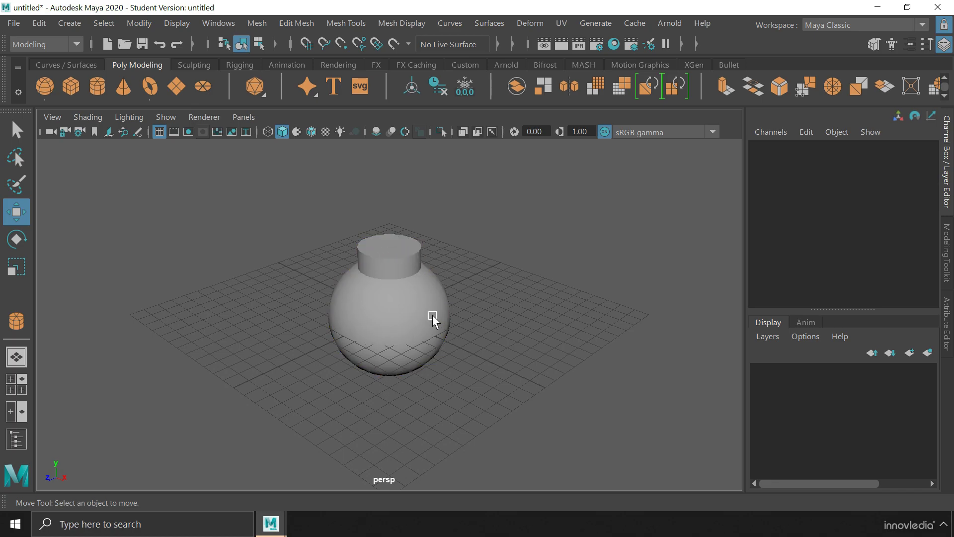
Step: Select the sphere and the cylinder and merge them with a Boolean Union
left_click_drag(479, 264, 378, 345)
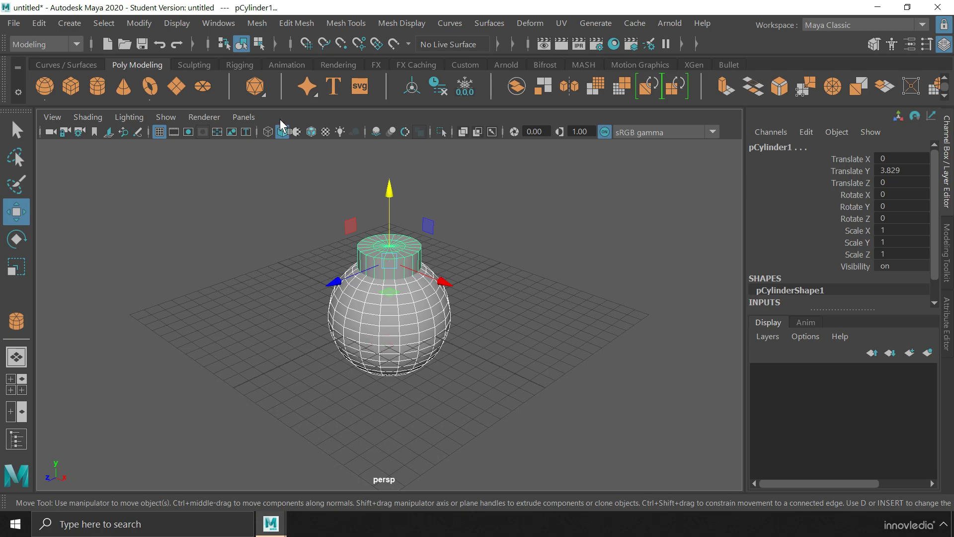
left_click(257, 22)
mouse_move(309, 59)
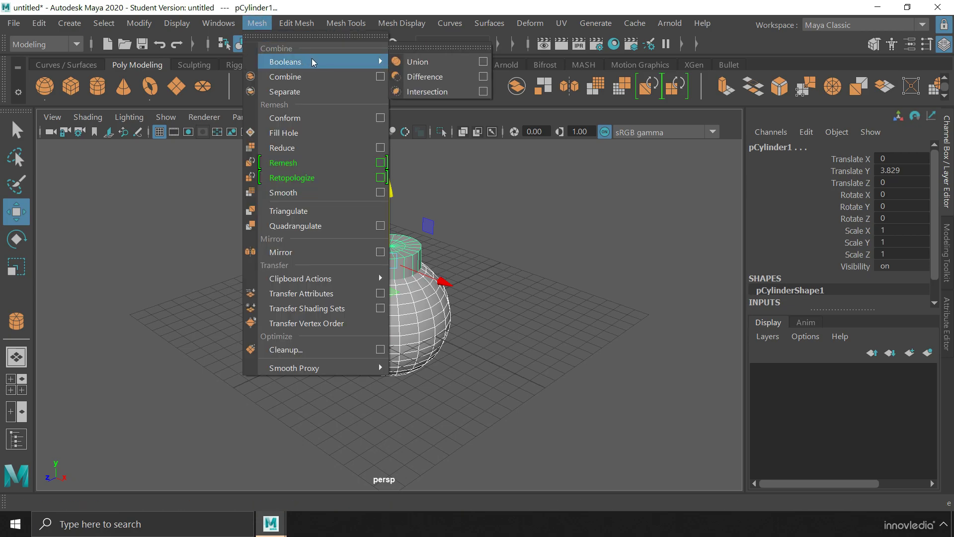
left_click(447, 63)
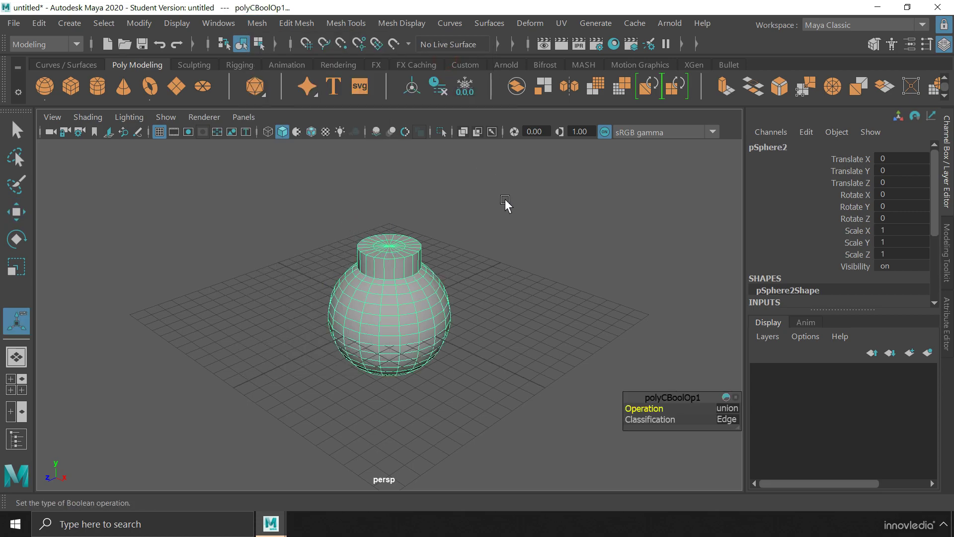
Step: Examine the merged mesh's edges where the cylinder meets the sphere in the front wireframe view
key("space")
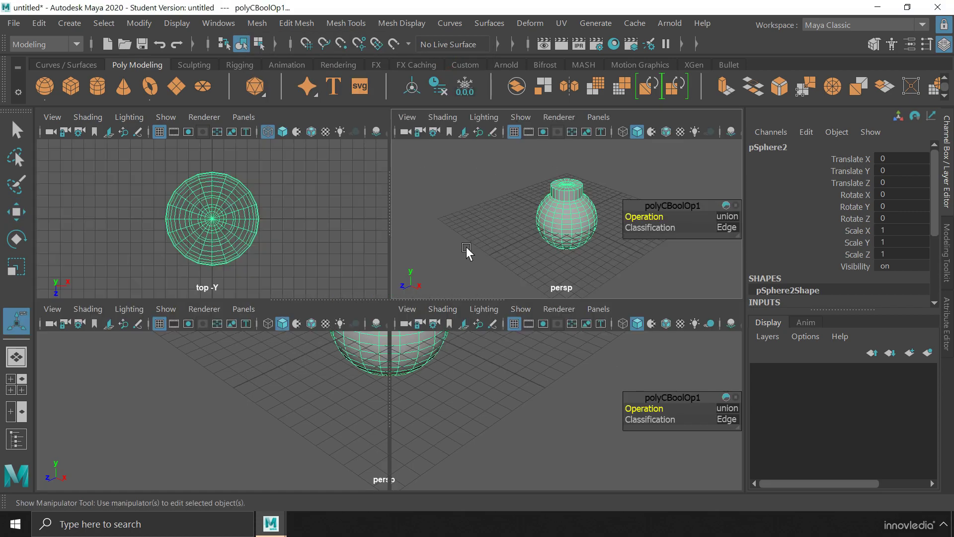
key("space")
key("4")
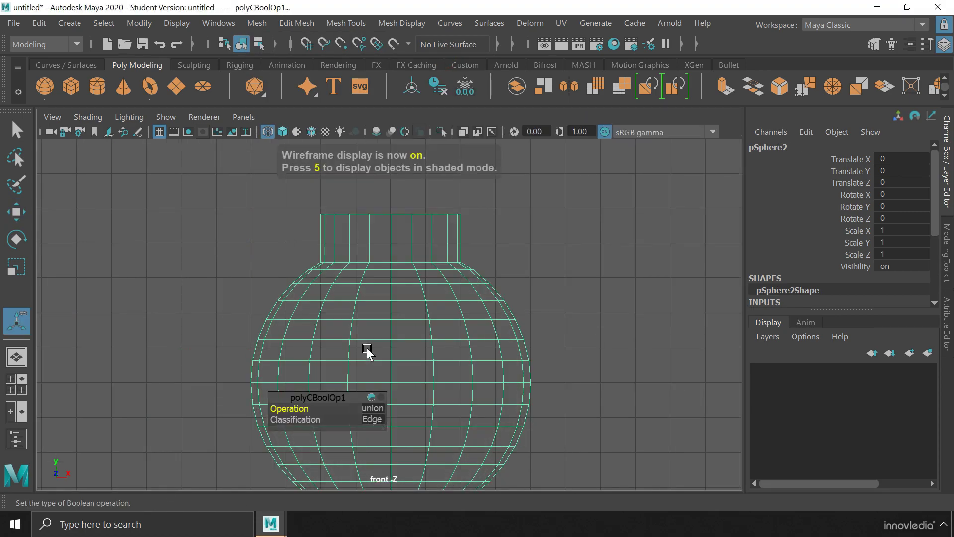
middle_click_drag(368, 354, 366, 315, "alt")
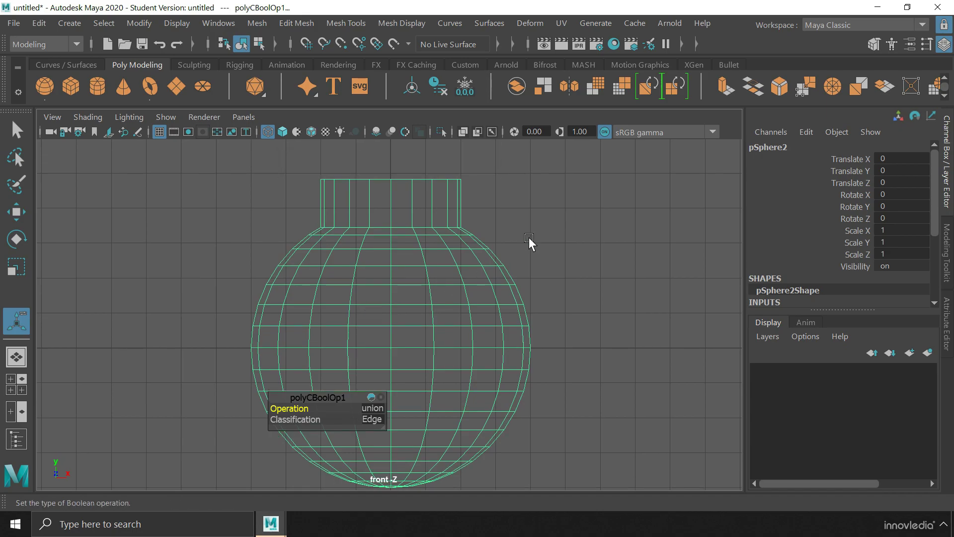
left_click(330, 234)
left_click(318, 232)
left_click(464, 216)
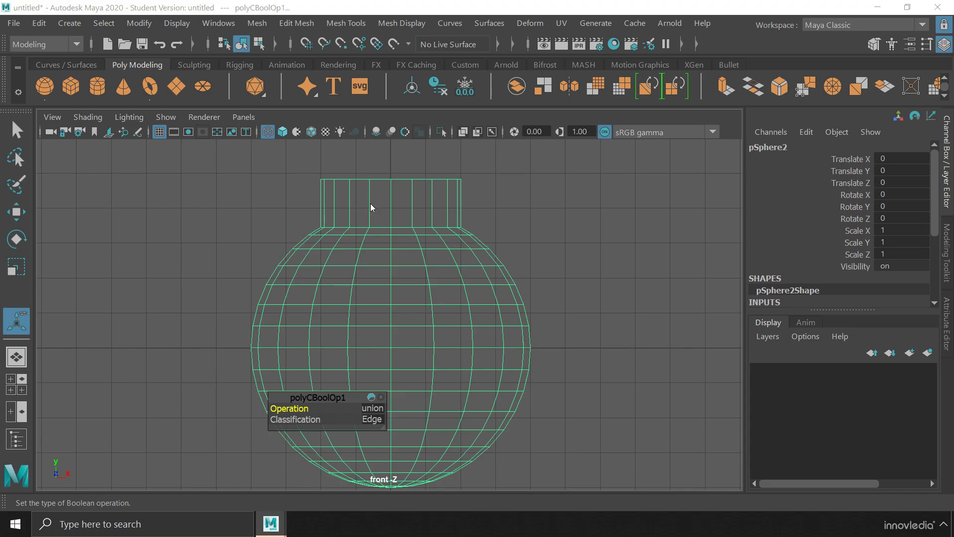
key("space")
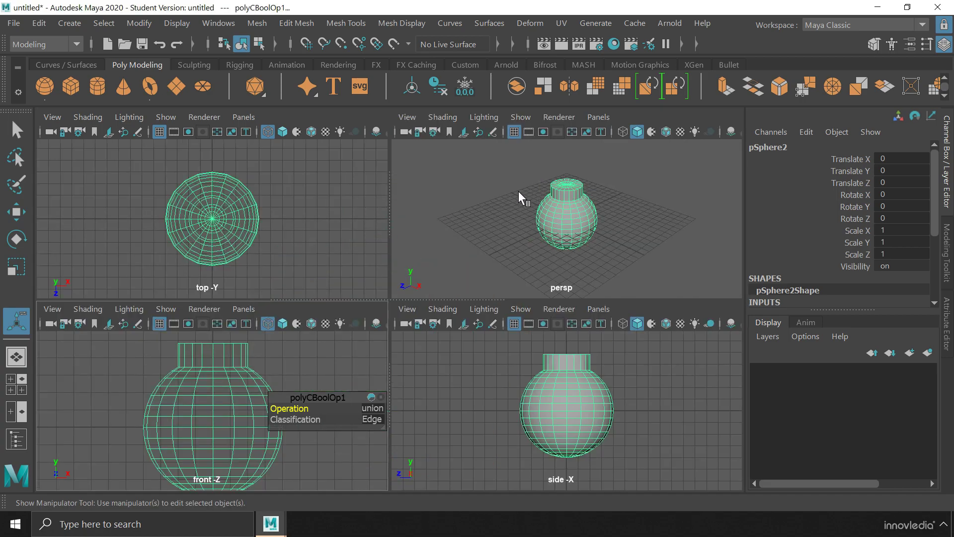
Step: Move two vertices on the seam between the cylinder and the sphere of the merged mesh
scroll(591, 238, "up", 3)
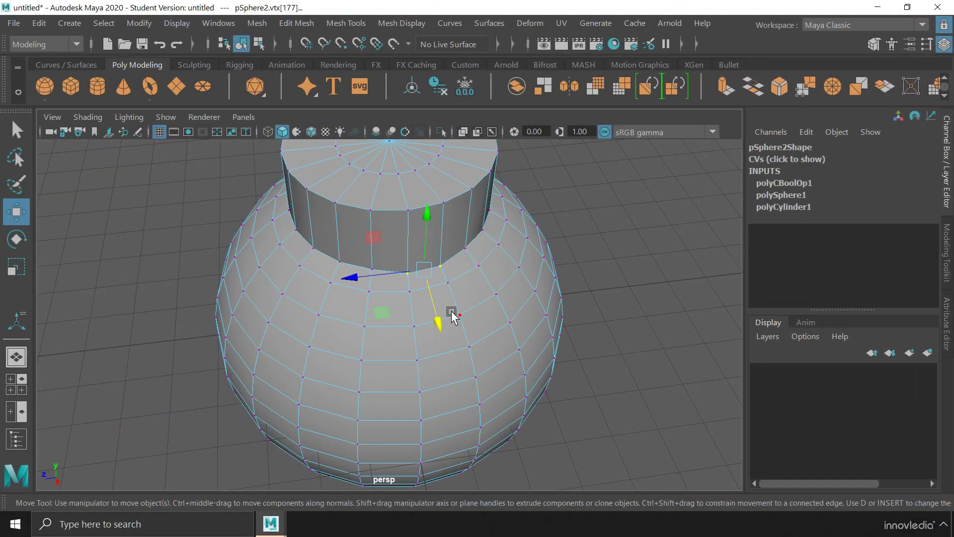
left_click_drag(439, 318, 462, 298)
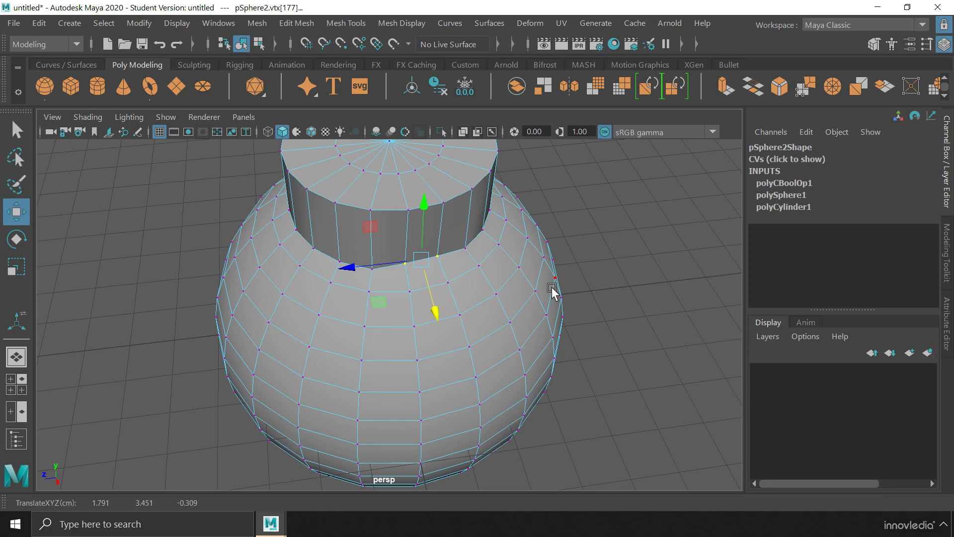
right_click_drag(558, 319, 400, 309, "alt")
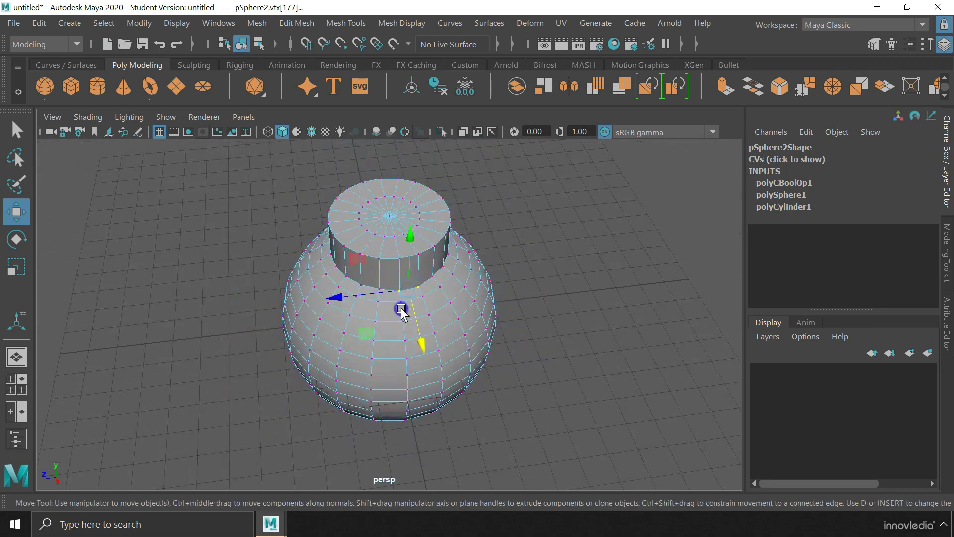
left_click(257, 22)
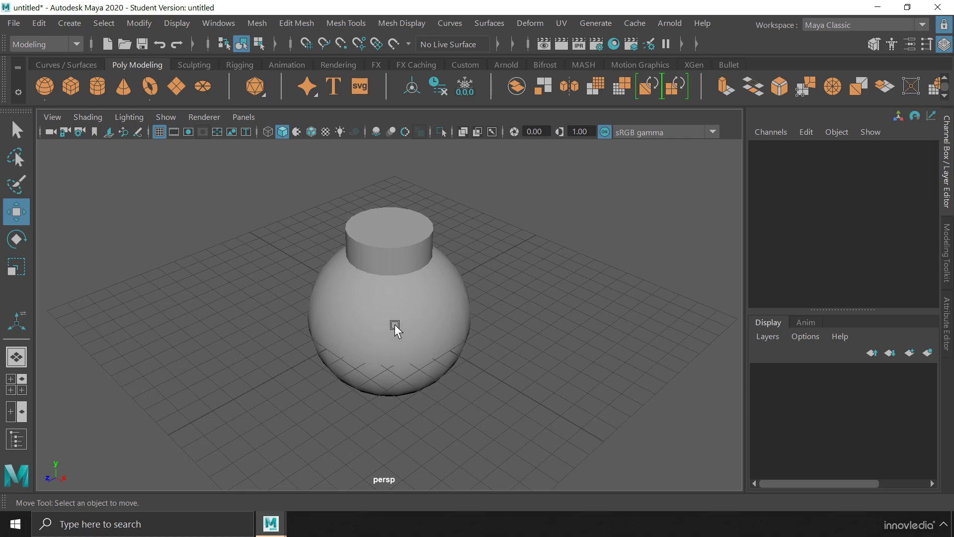
Step: Subtract the cylinder from the sphere with a Boolean Difference and inspect the recess in its top
left_click(395, 326)
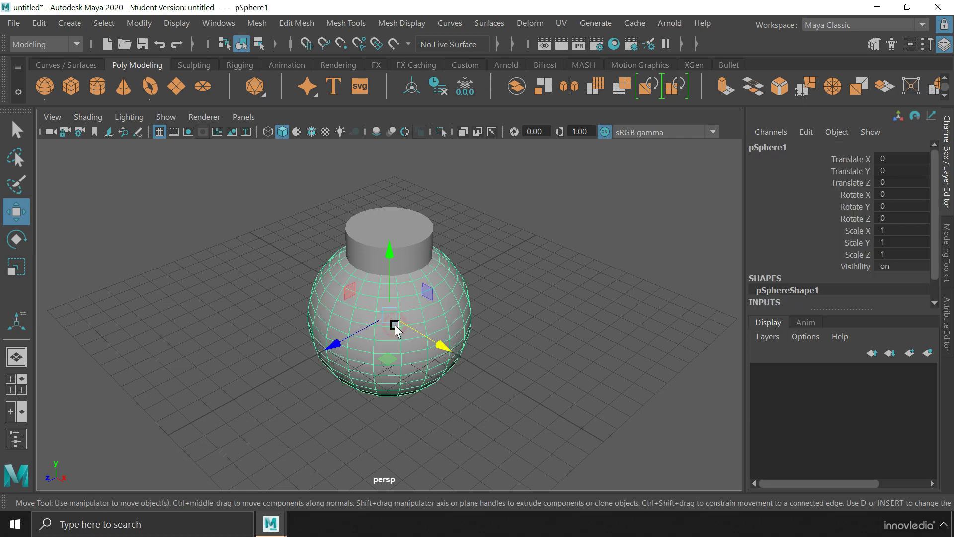
left_click(423, 235)
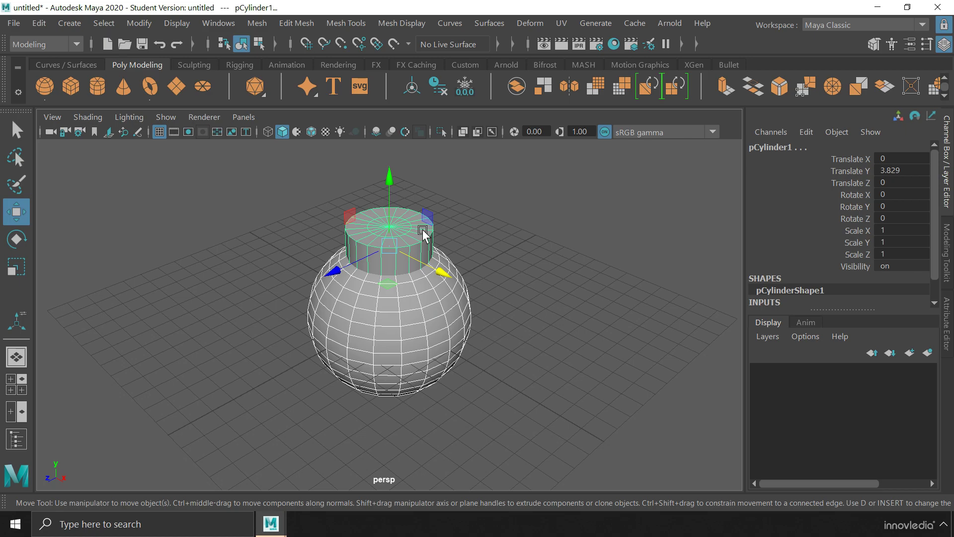
left_click(259, 25)
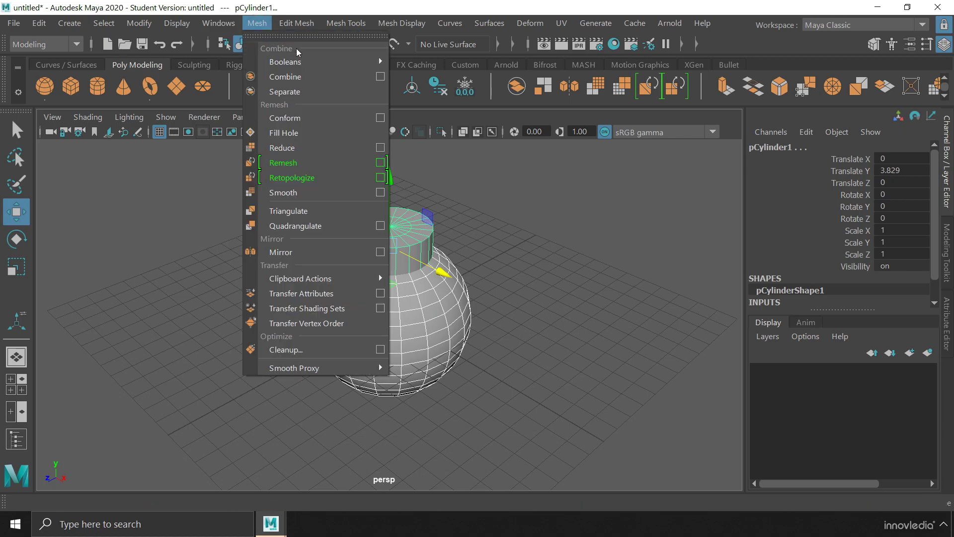
mouse_move(324, 67)
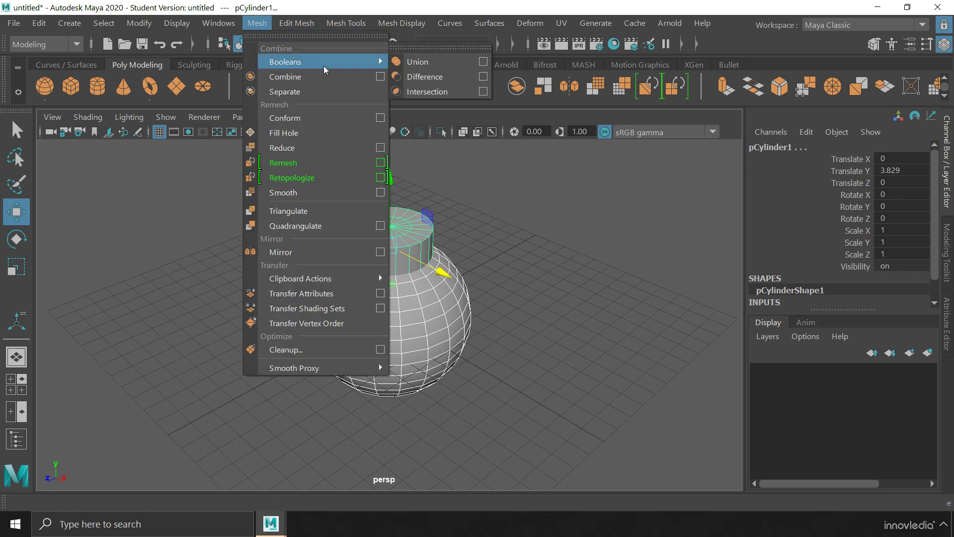
left_click(458, 80)
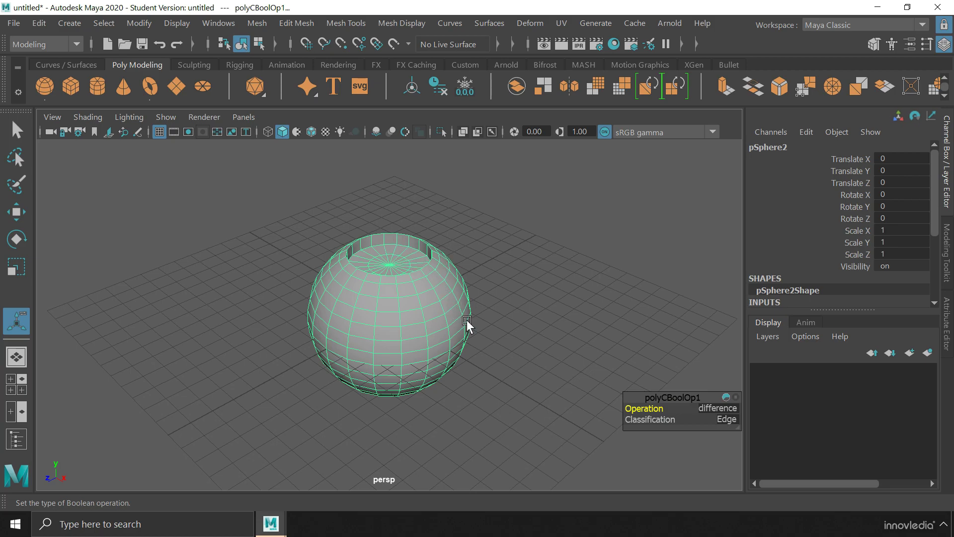
left_click_drag(466, 320, 337, 332, "alt")
right_click_drag(337, 332, 487, 325, "alt")
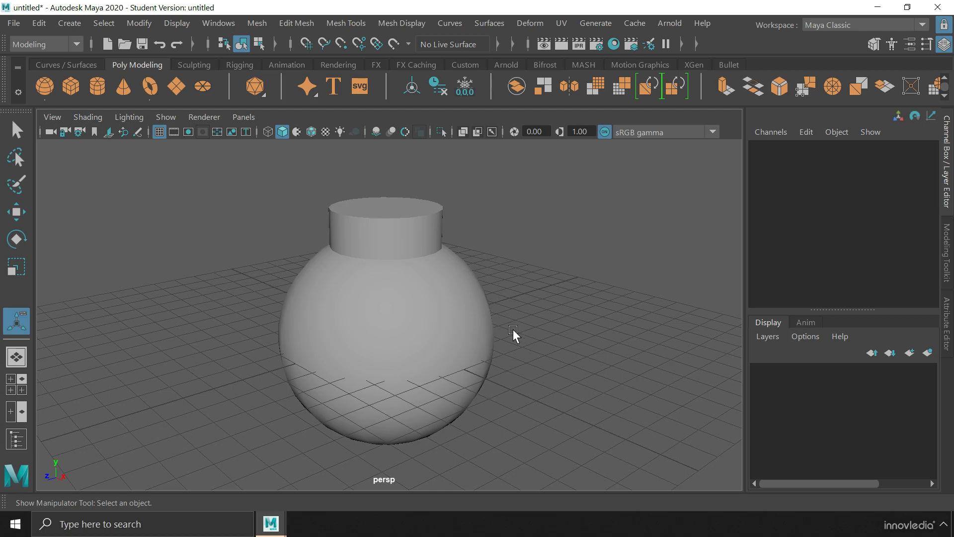
Step: Select the separate sphere and cylinder and keep only their overlapping volume with a Boolean Intersection
left_click_drag(515, 209, 377, 322)
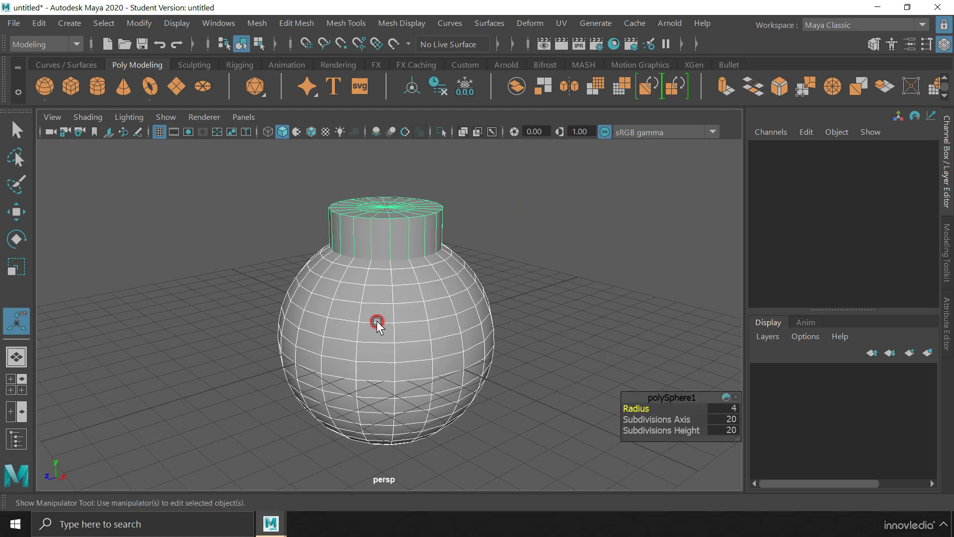
left_click(257, 23)
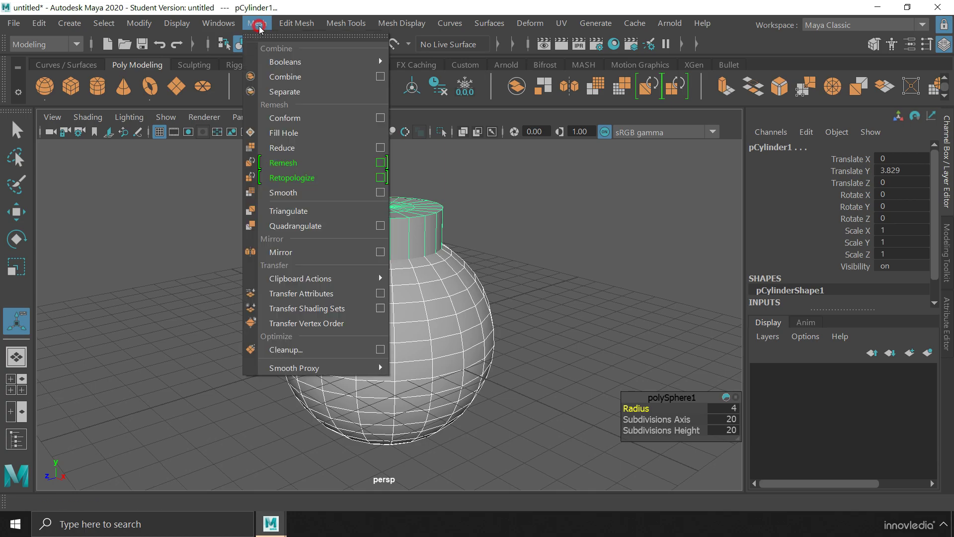
mouse_move(317, 66)
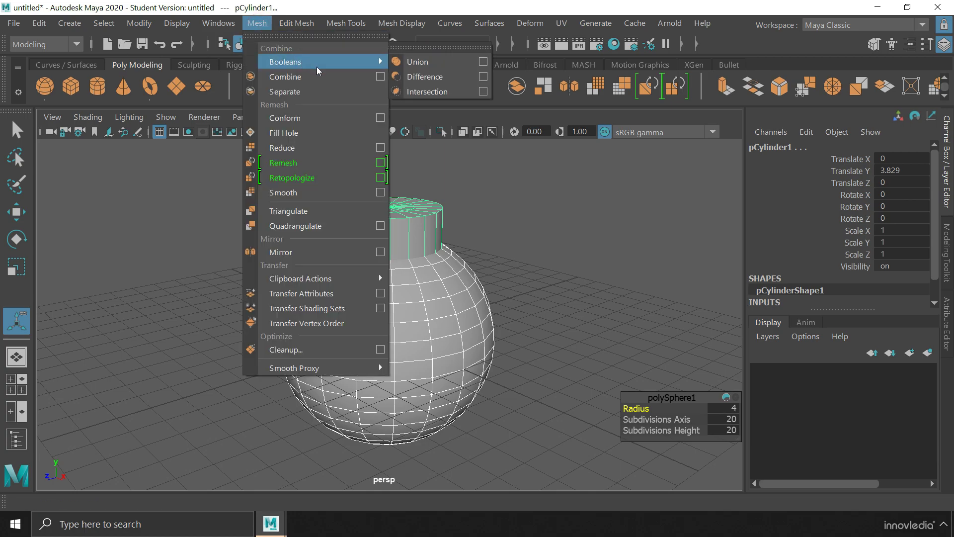
left_click(458, 91)
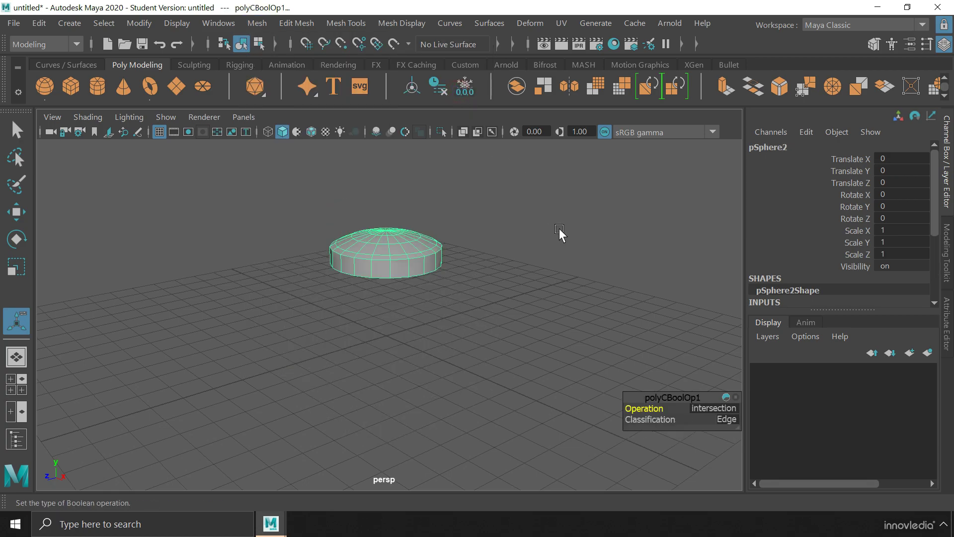